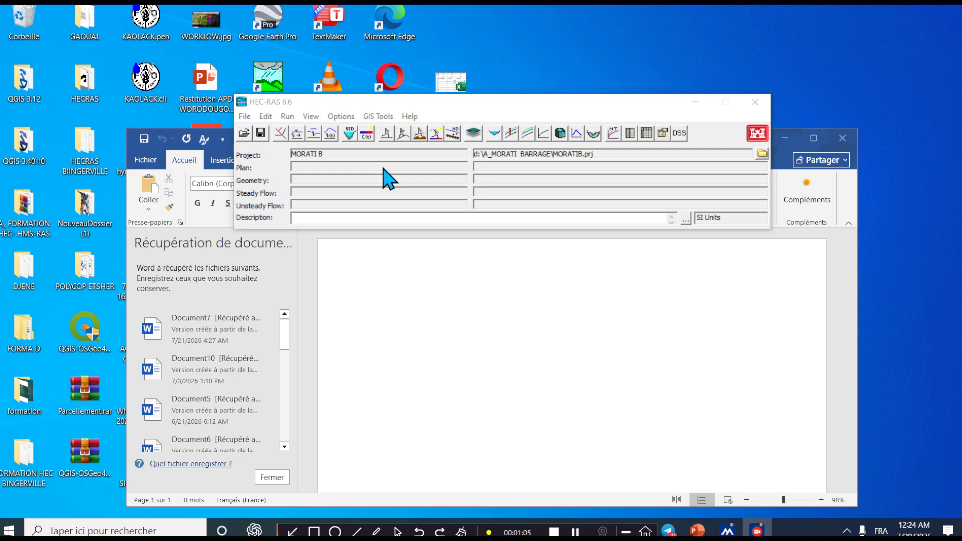
Step: Start a new HEC-RAS project and choose the yuassa folder on drive D: as its location
click(244, 134)
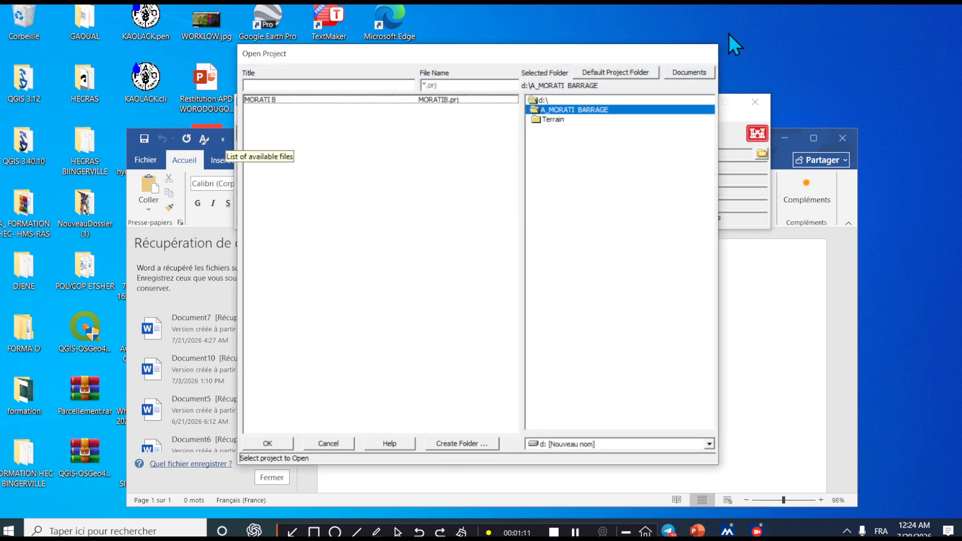
click(330, 444)
click(245, 118)
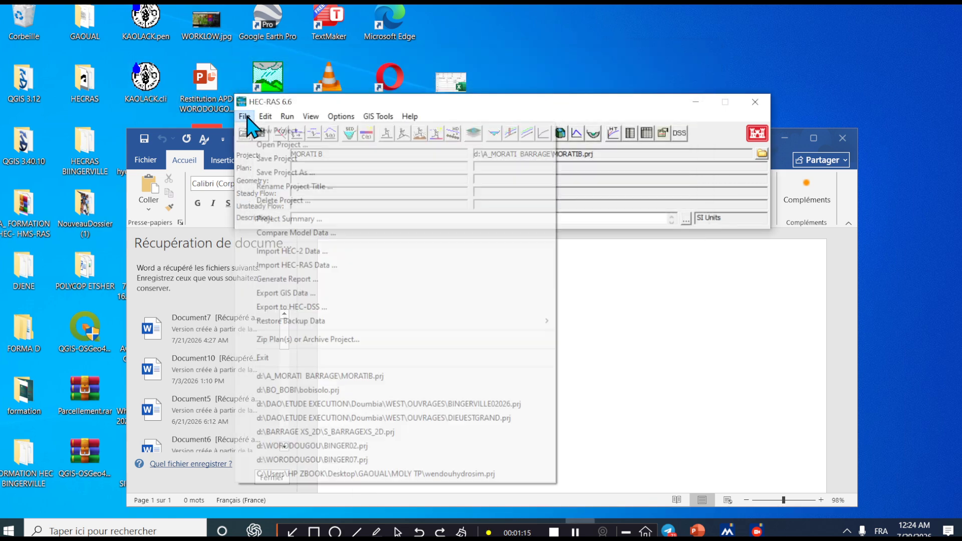
click(247, 119)
click(247, 119)
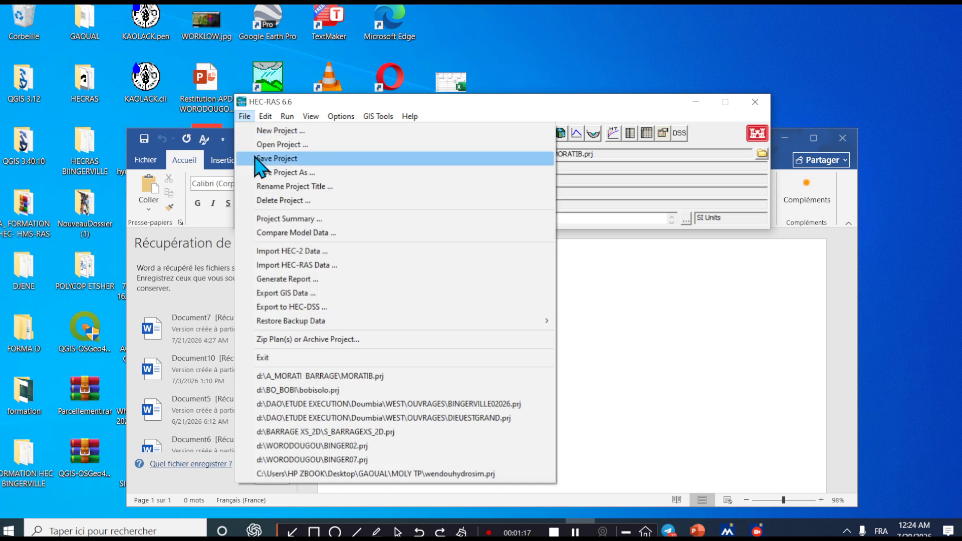
click(268, 131)
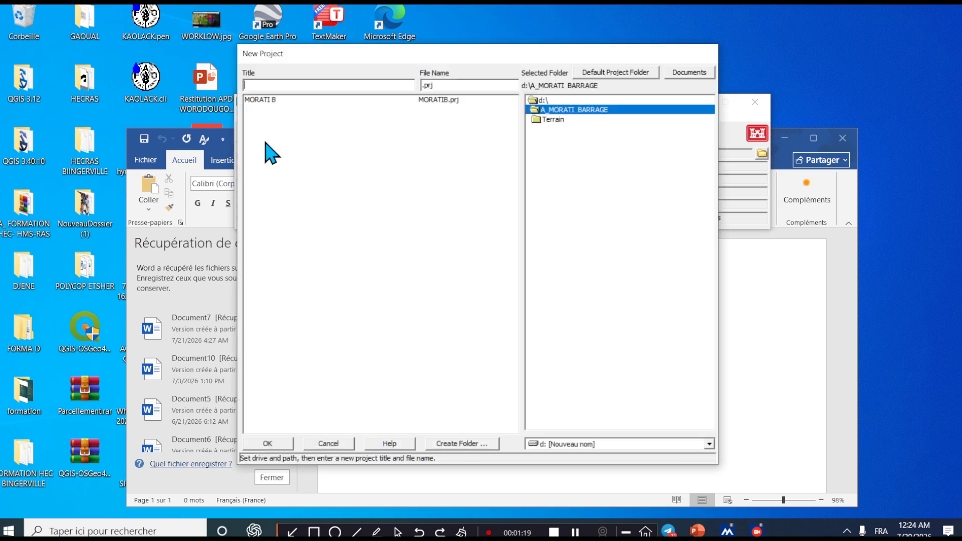
double_click(543, 100)
scroll(577, 421, down, 1)
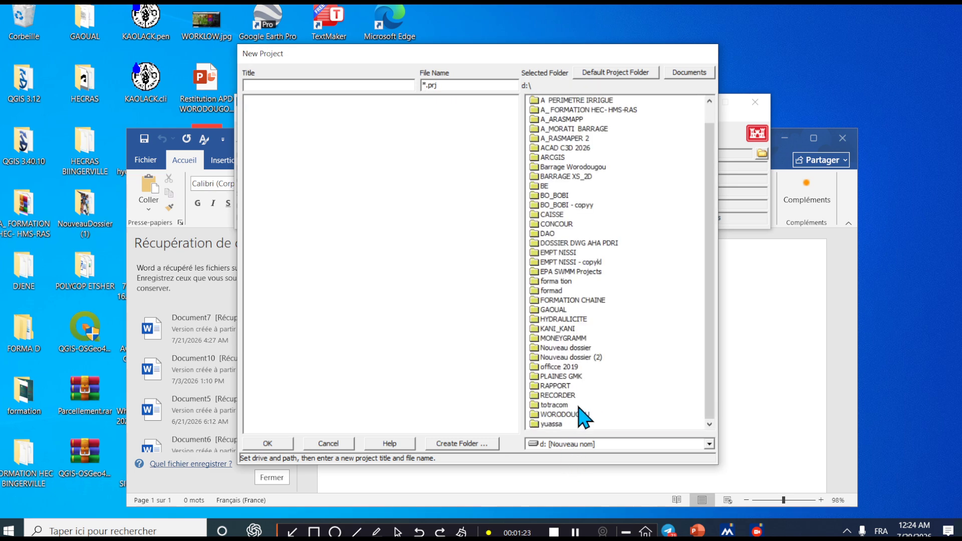
double_click(551, 424)
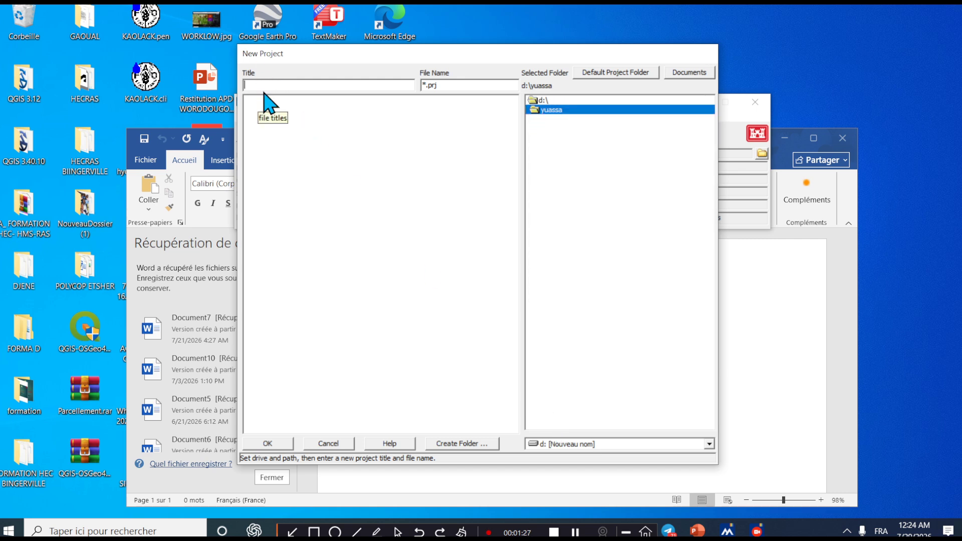
Step: Title the new project astuce with the file name astuce.prj and confirm its creation
text(as)
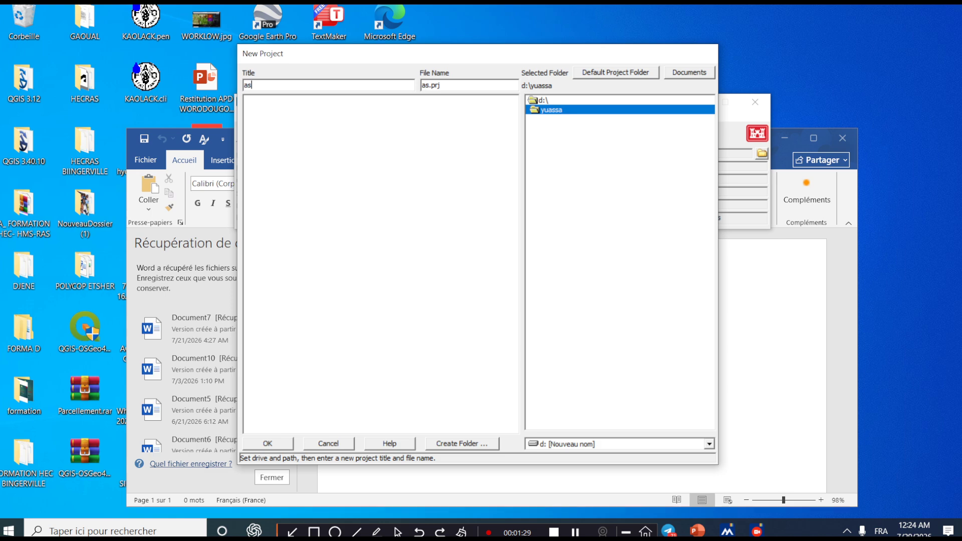
text(tuce)
click(303, 161)
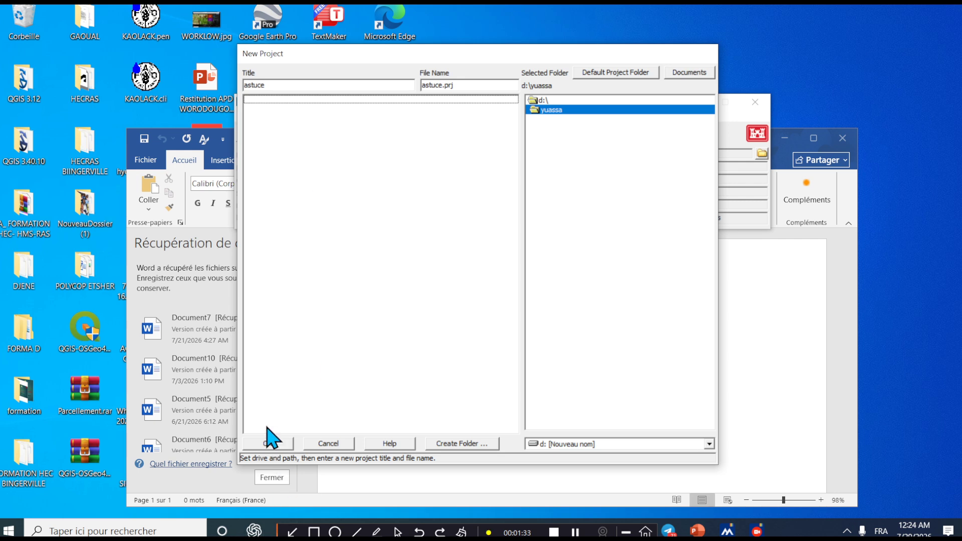
click(269, 444)
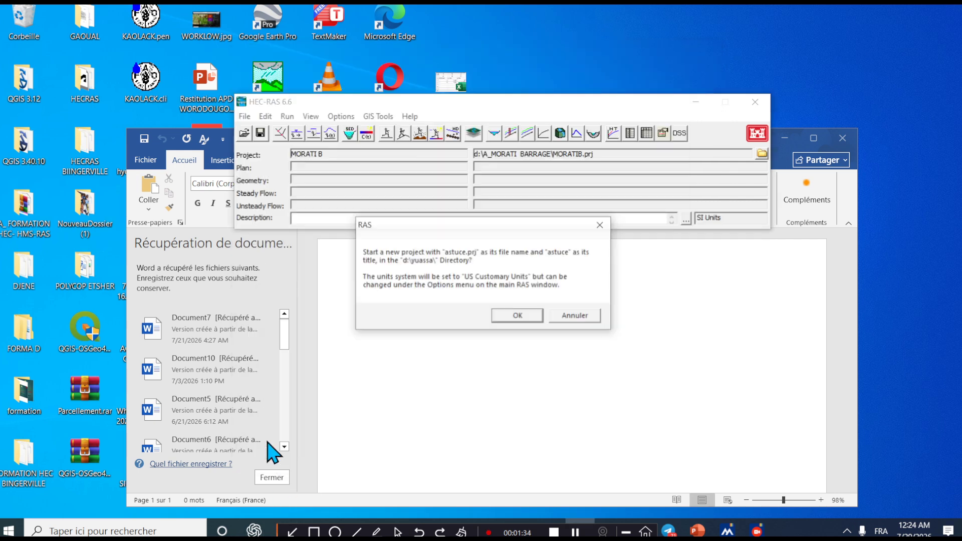
click(519, 317)
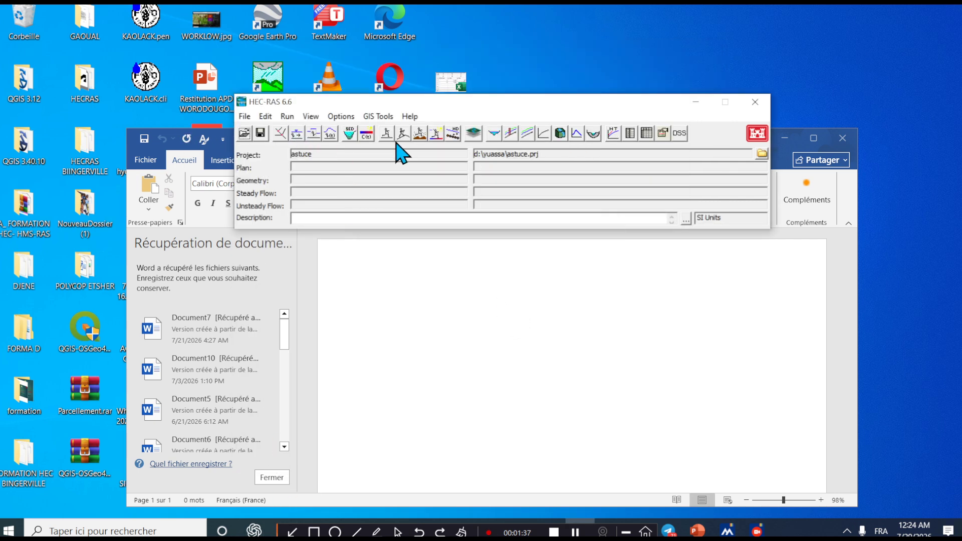
Step: Open RAS Mapper, begin creating a new RAS terrain, and agree to set the project's spatial reference system first
click(472, 134)
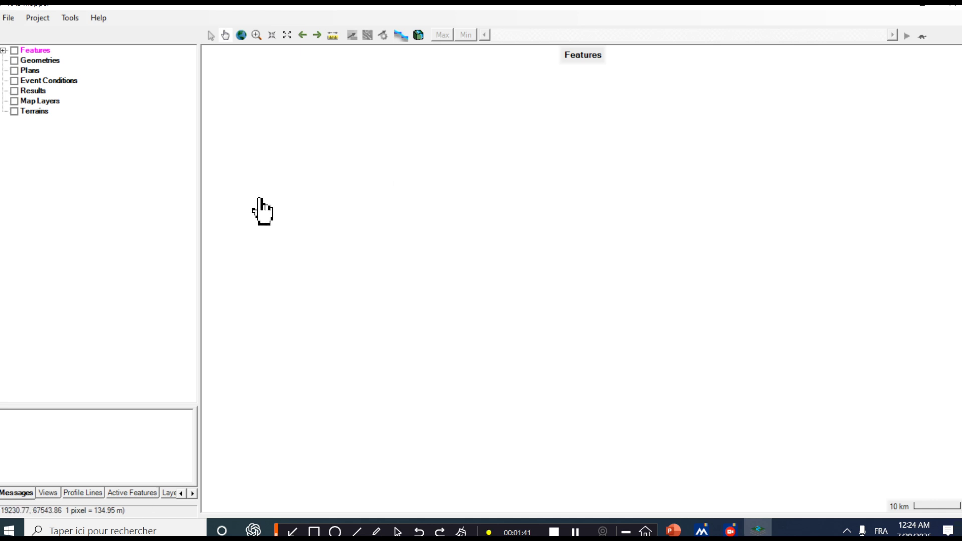
click(27, 112)
click(14, 111)
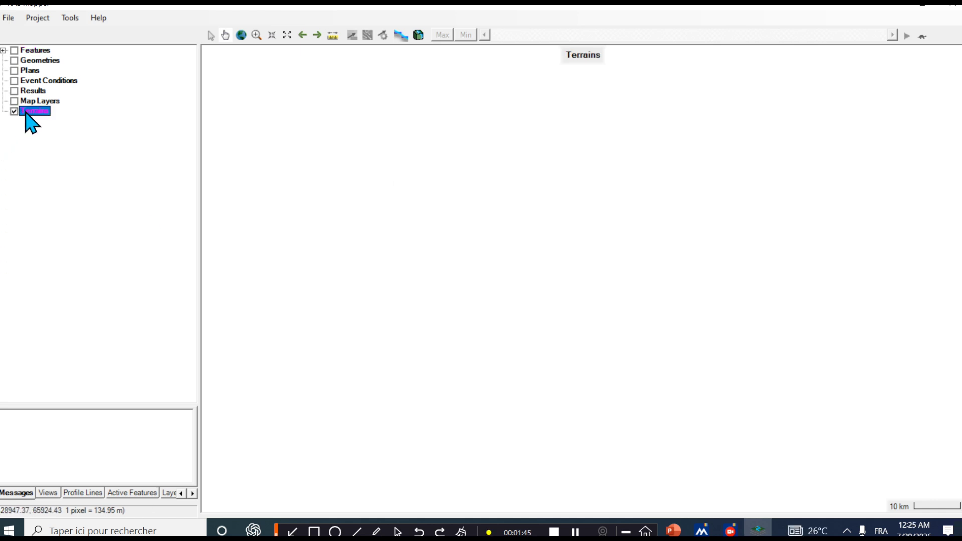
right_click(26, 113)
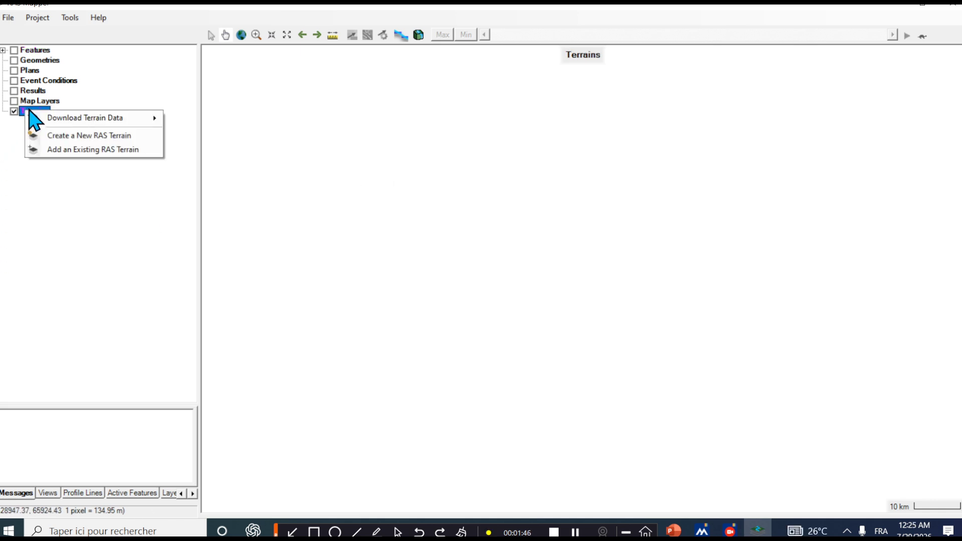
click(107, 137)
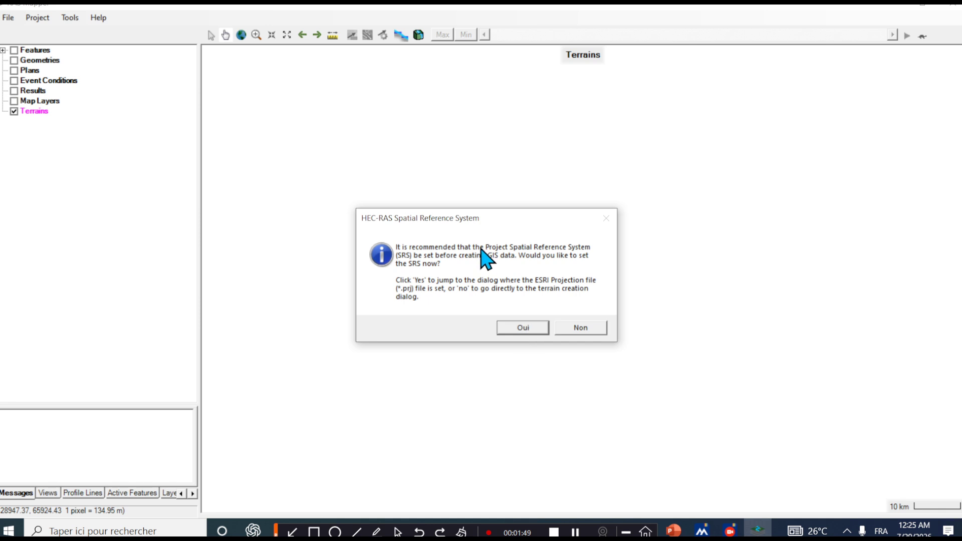
click(521, 330)
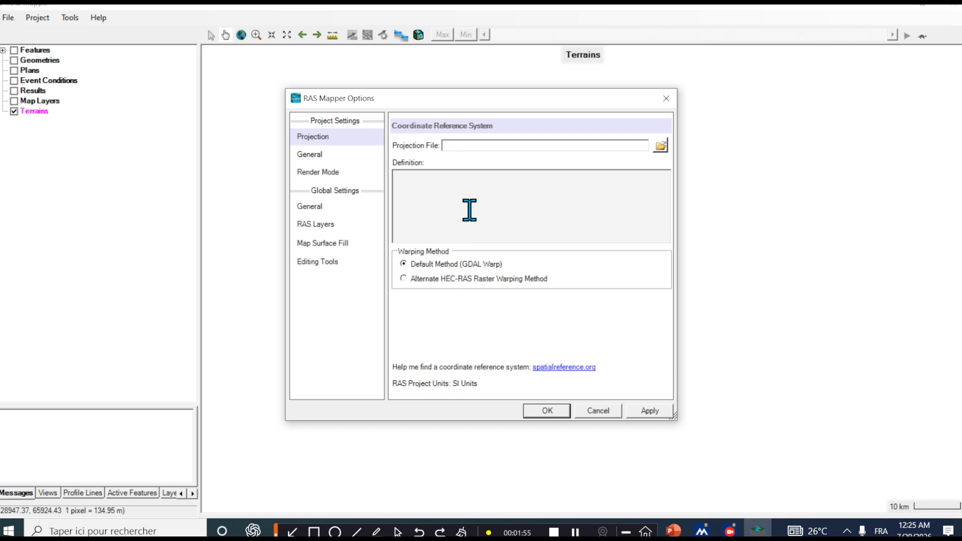
Step: Try to use astuce.prj from the yuassa folder as the projection file, and dismiss the resulting warning
click(661, 146)
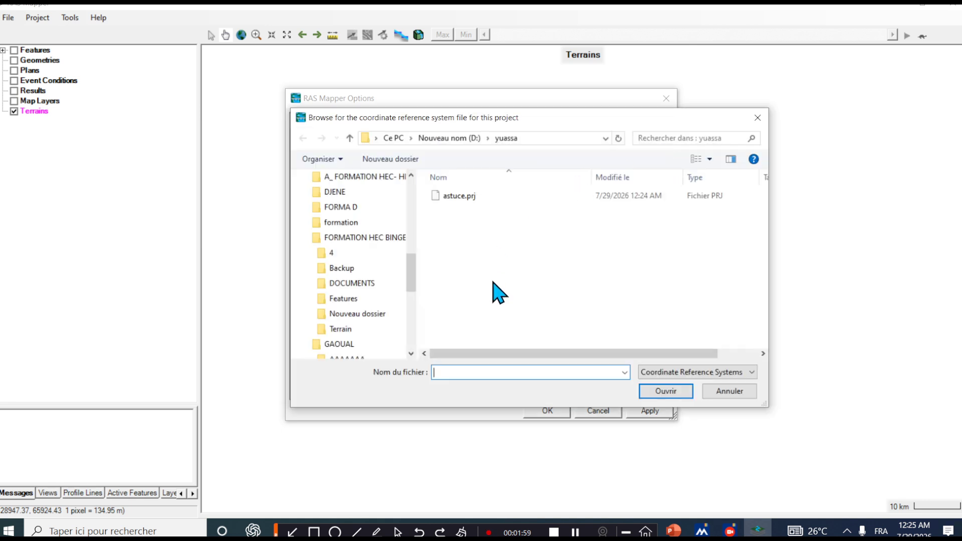
click(461, 197)
double_click(462, 197)
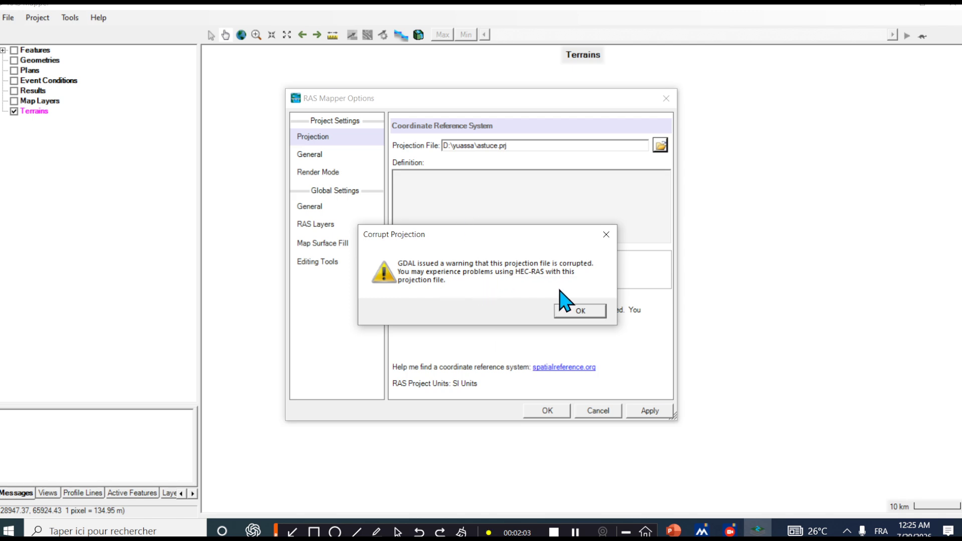
click(581, 311)
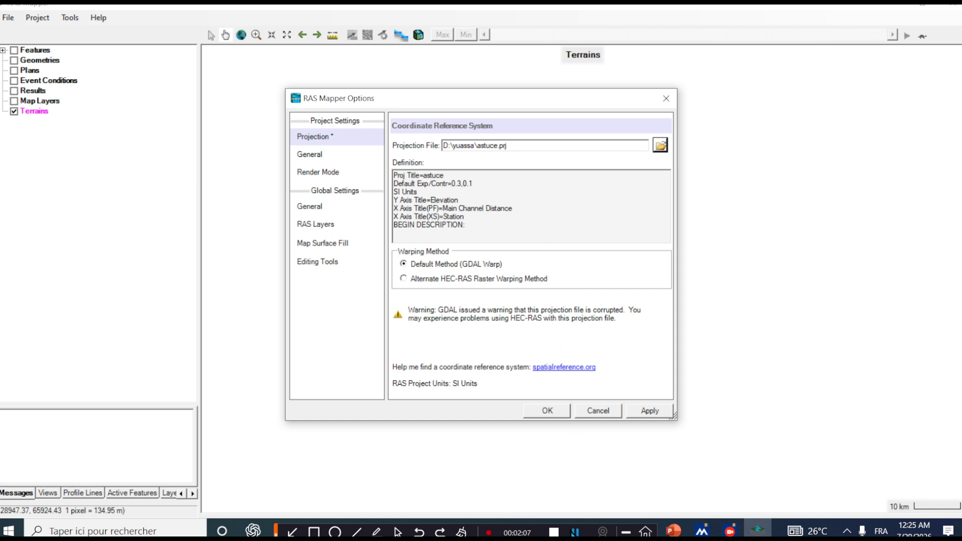
Step: Open the spatialreference.org website from the projection settings and list all its references
click(660, 145)
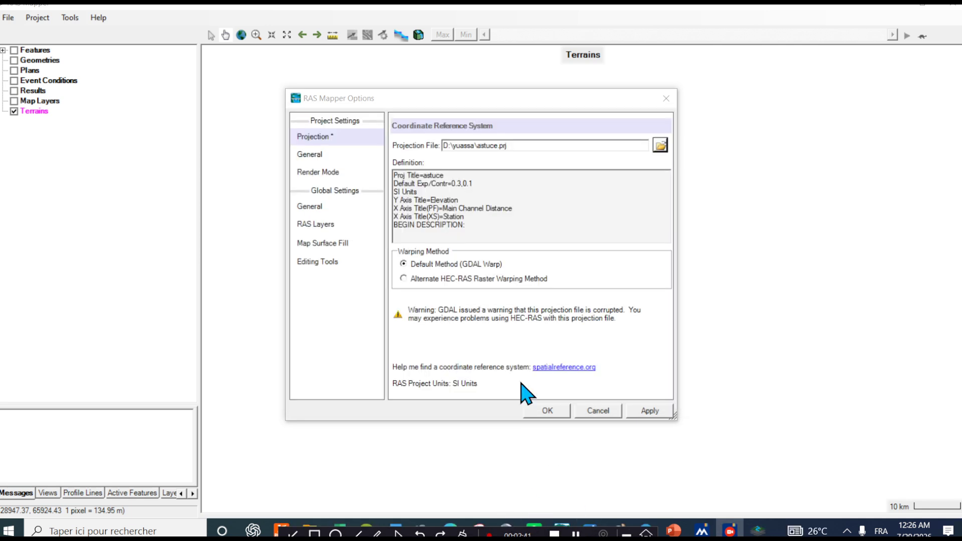
click(566, 370)
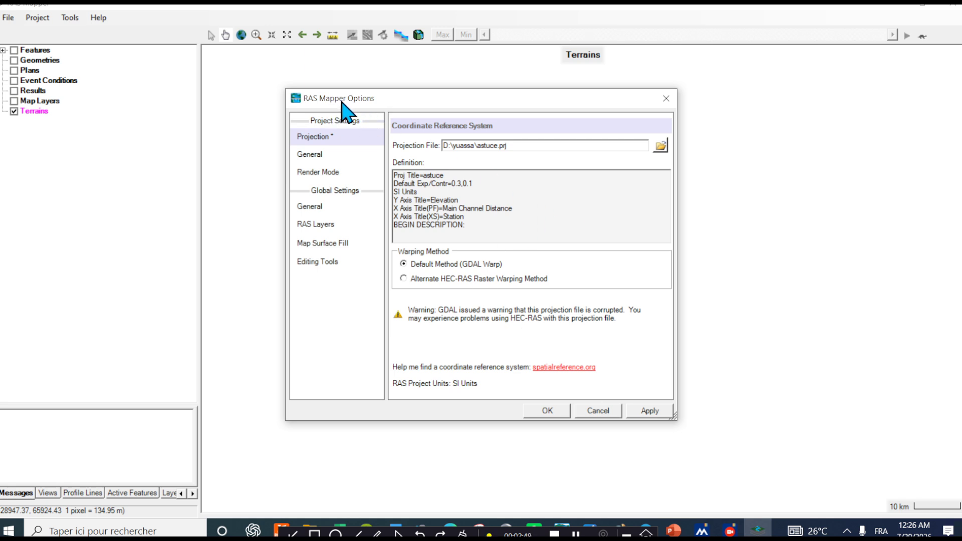
click(556, 367)
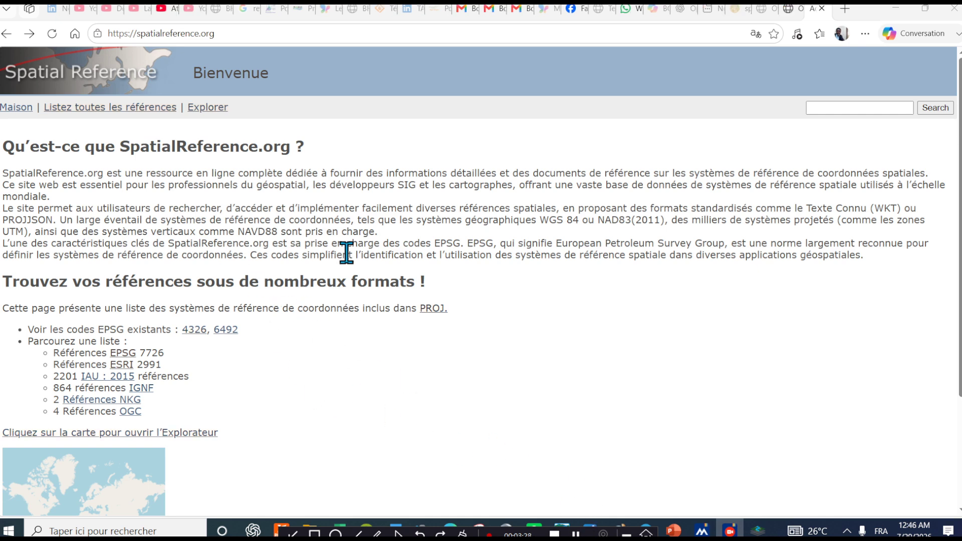
click(90, 114)
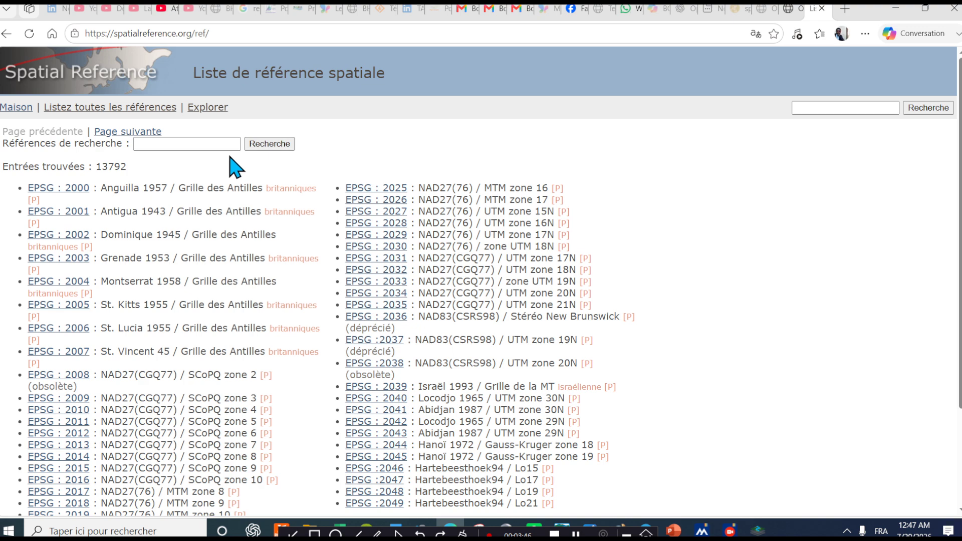
Step: Search the spatial reference list for code 32629
click(207, 144)
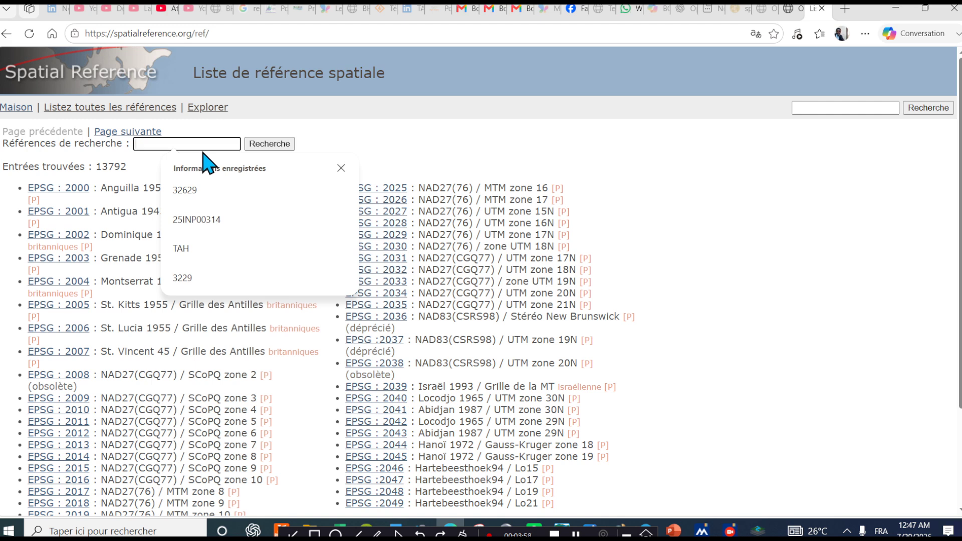
text(32629)
key(Tab)
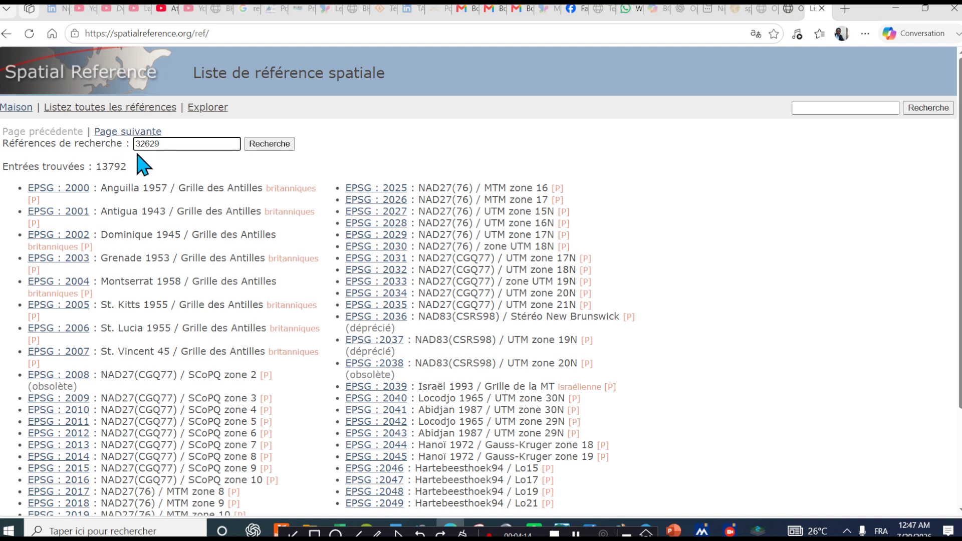
click(268, 145)
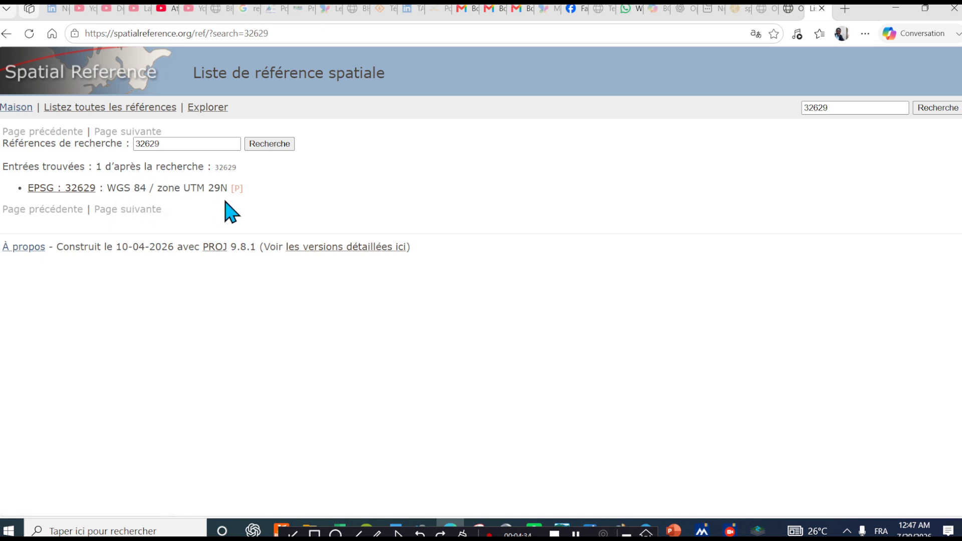
Step: Open the EPSG:32629 (WGS 84 / UTM zone 29N) page and download its .PRJ file
click(85, 190)
scroll(187, 410, down, 2)
scroll(187, 410, down, 1)
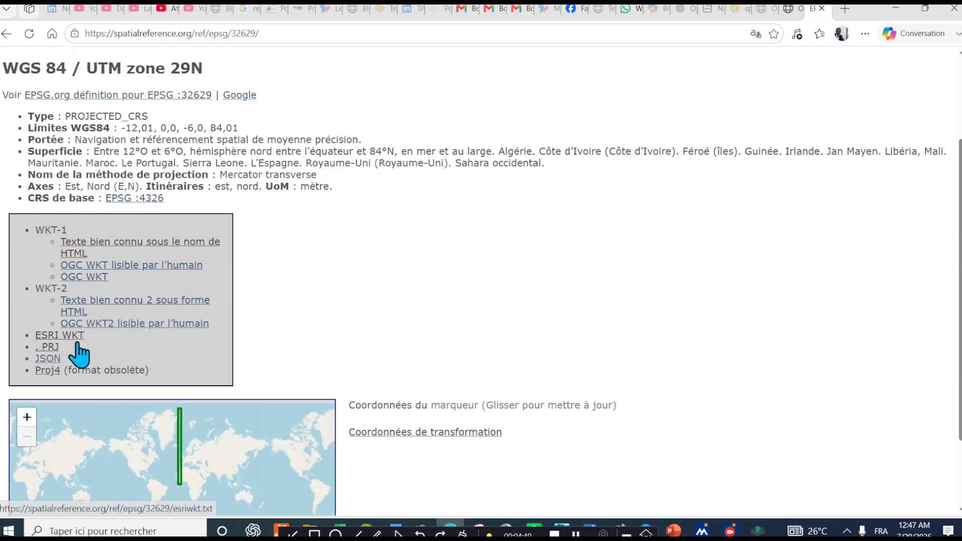
click(56, 346)
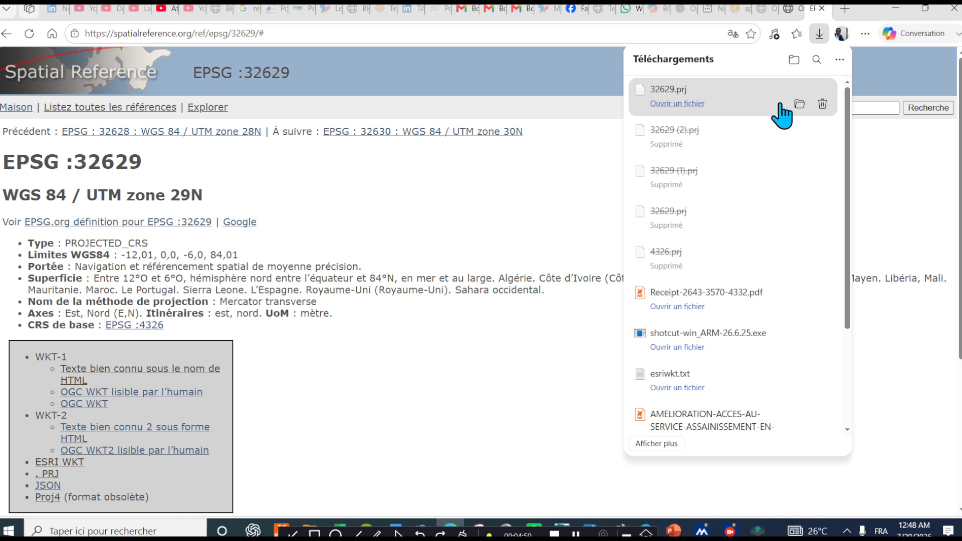
Step: Show the downloaded 32629.prj in its folder and copy the file
click(800, 105)
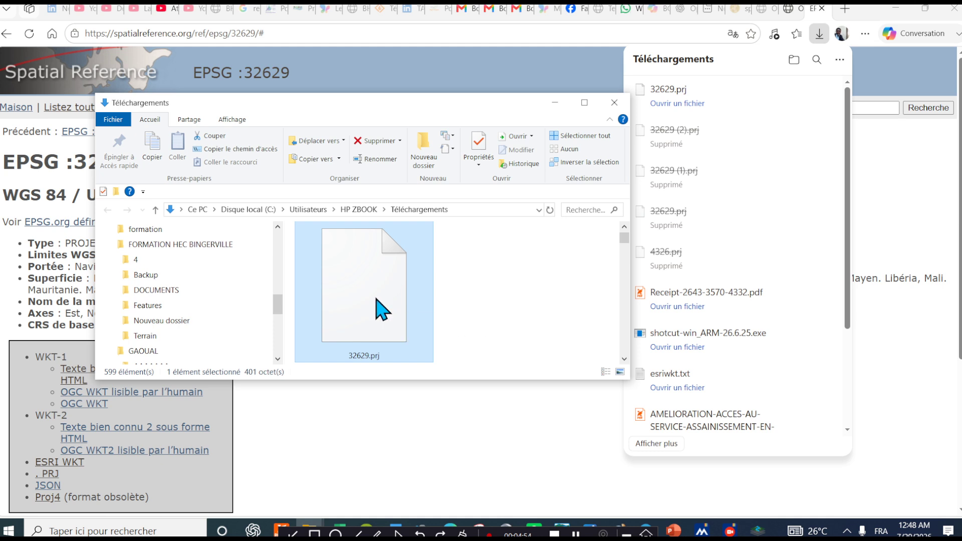
right_click(383, 310)
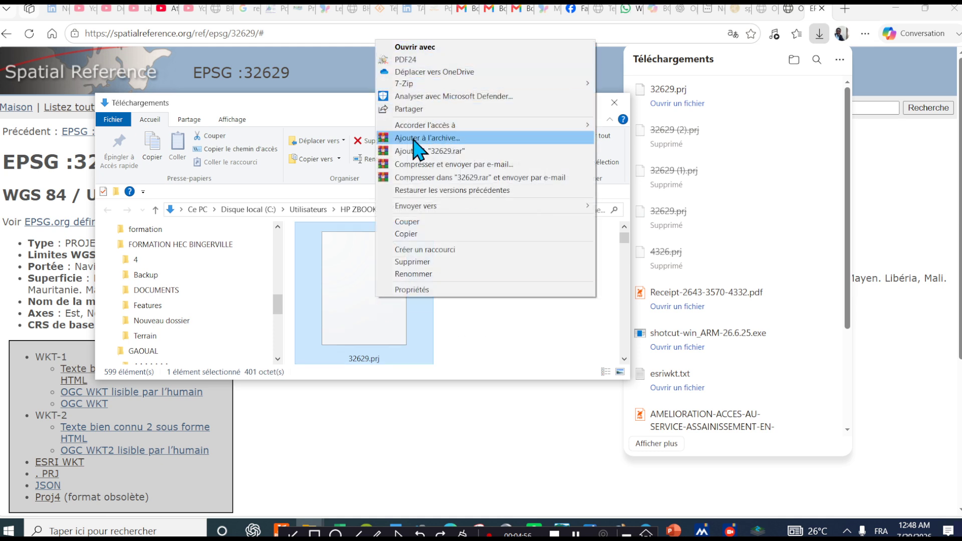
click(407, 234)
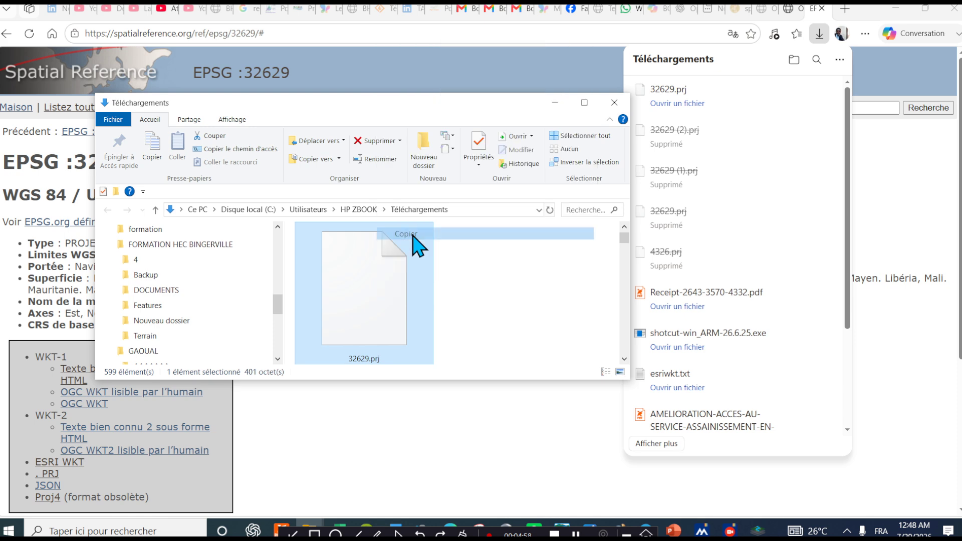
Step: Maximize the file window and browse from This PC to the D: drive
click(584, 102)
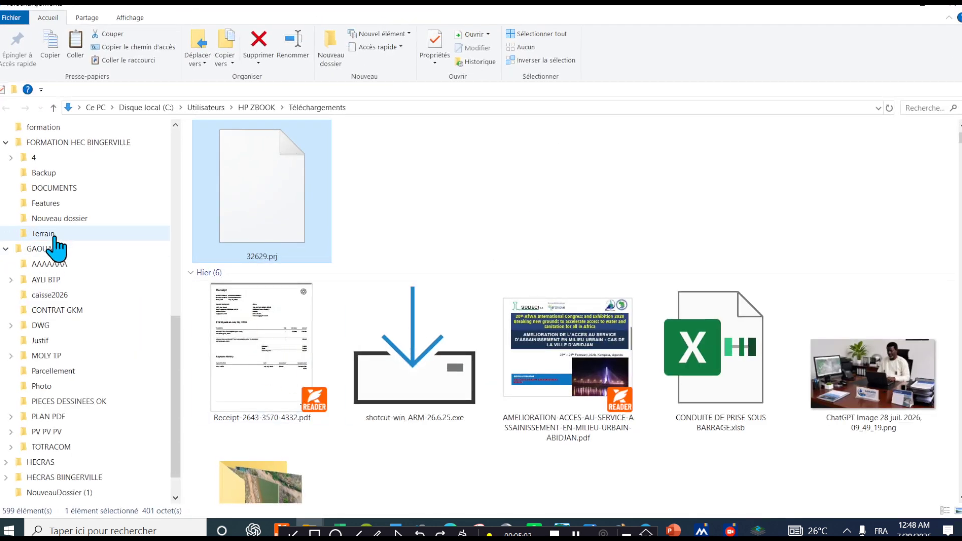
scroll(60, 250, down, 1)
scroll(70, 262, up, 2)
scroll(71, 256, up, 9)
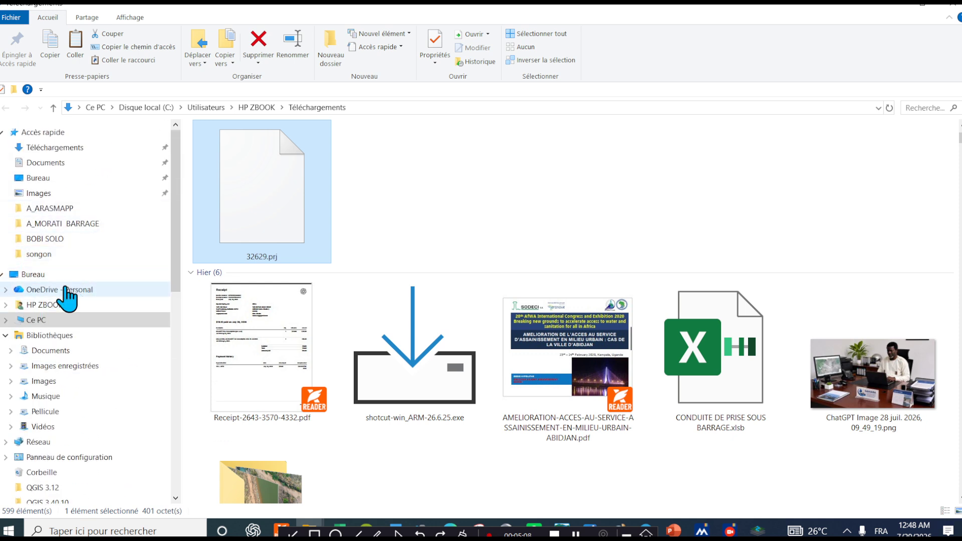
click(36, 320)
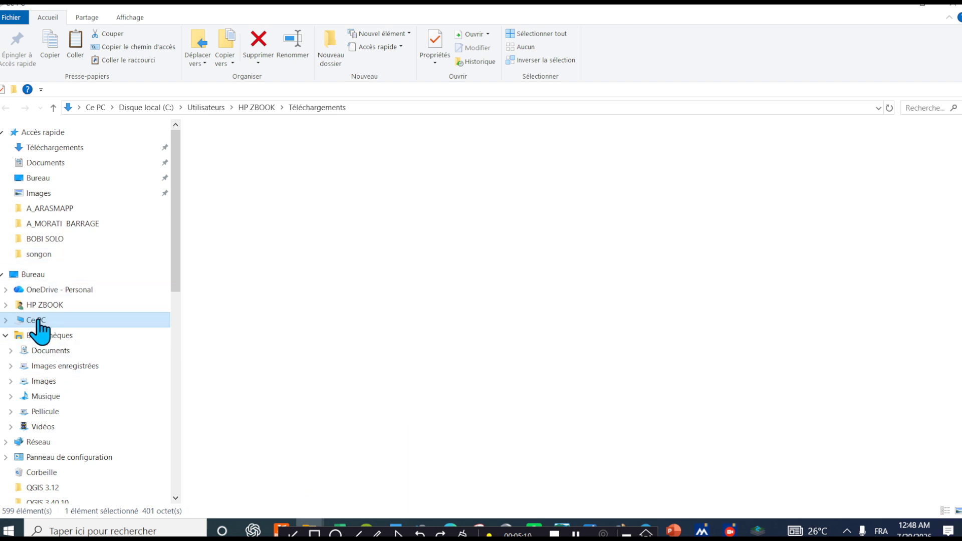
click(331, 243)
double_click(408, 247)
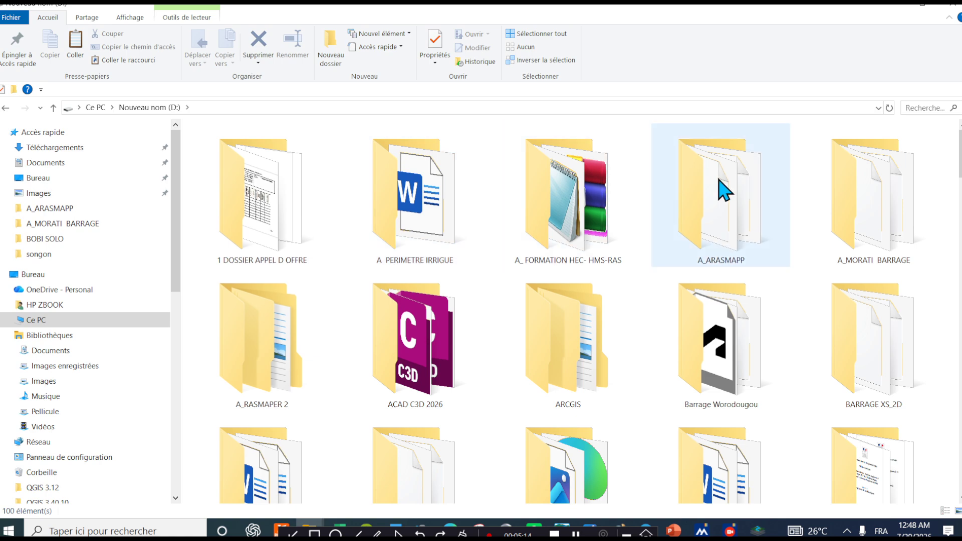
Step: Open the yuassa folder on the D: drive and paste the copied 32629.prj into it
scroll(722, 201, down, 10)
scroll(622, 301, down, 7)
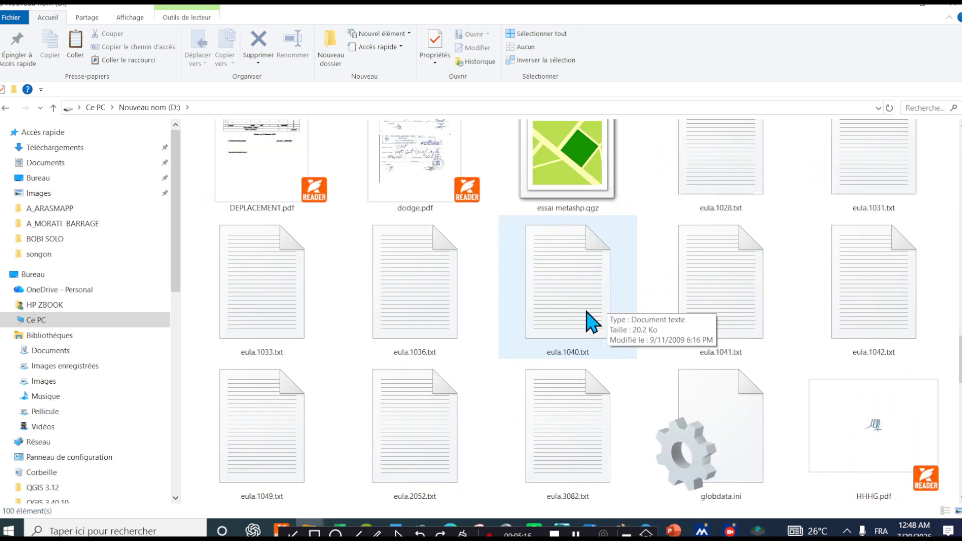
scroll(599, 311, up, 4)
scroll(592, 310, up, 5)
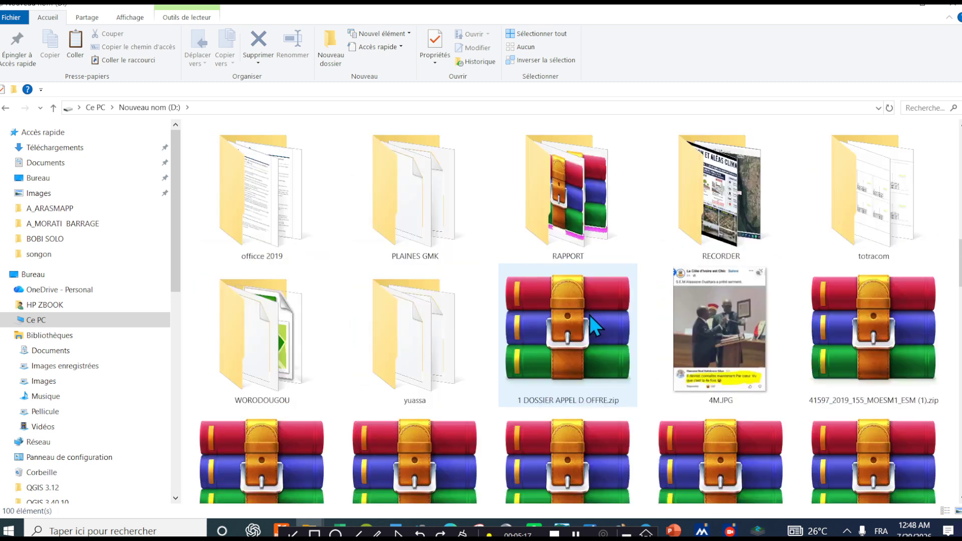
double_click(438, 346)
right_click(240, 244)
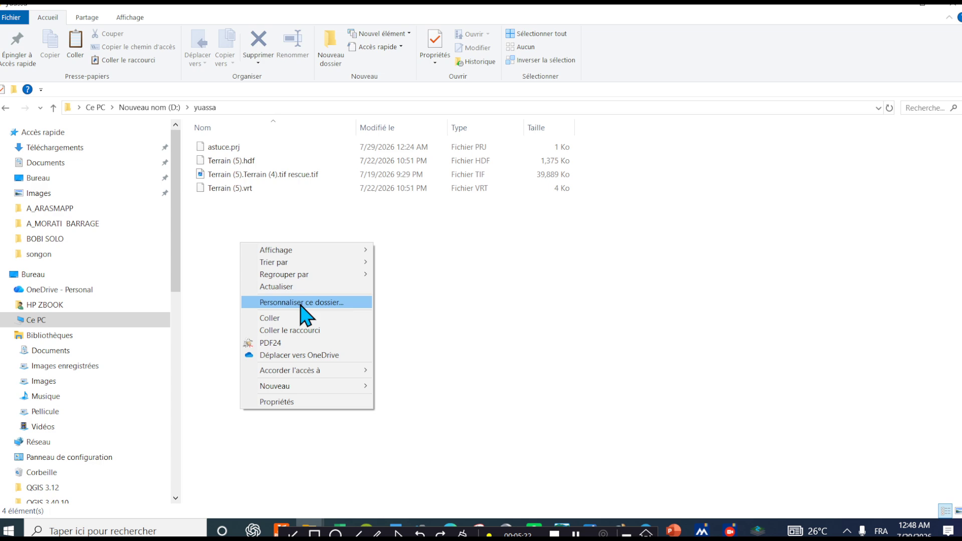
click(275, 318)
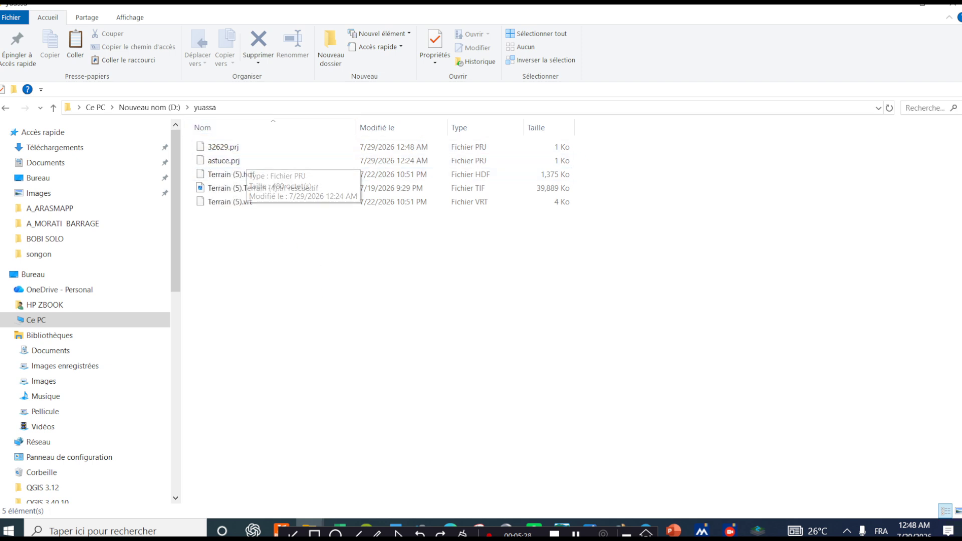
Step: Switch back to RAS Mapper and set the project's projection file to D:\yuassa\32629.prj, accepting the options
click(758, 531)
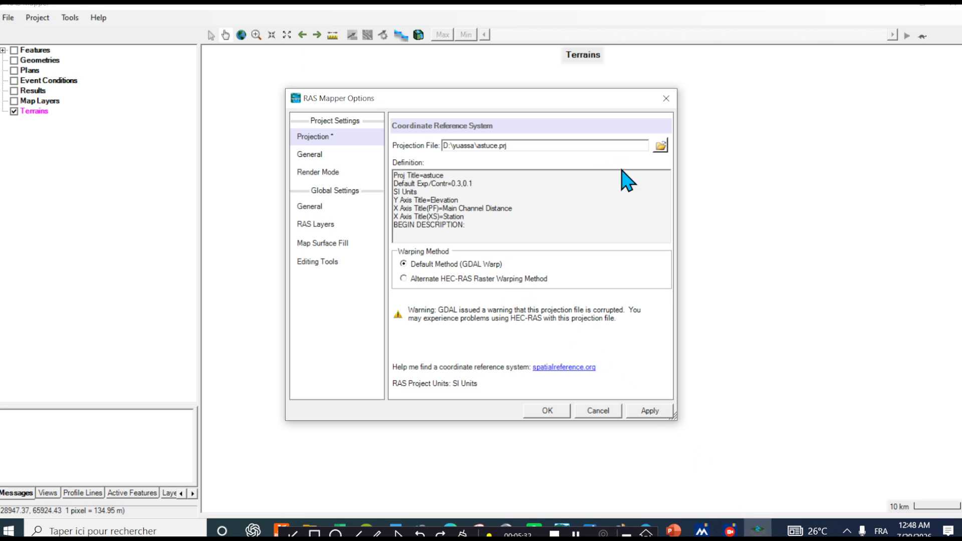
click(661, 147)
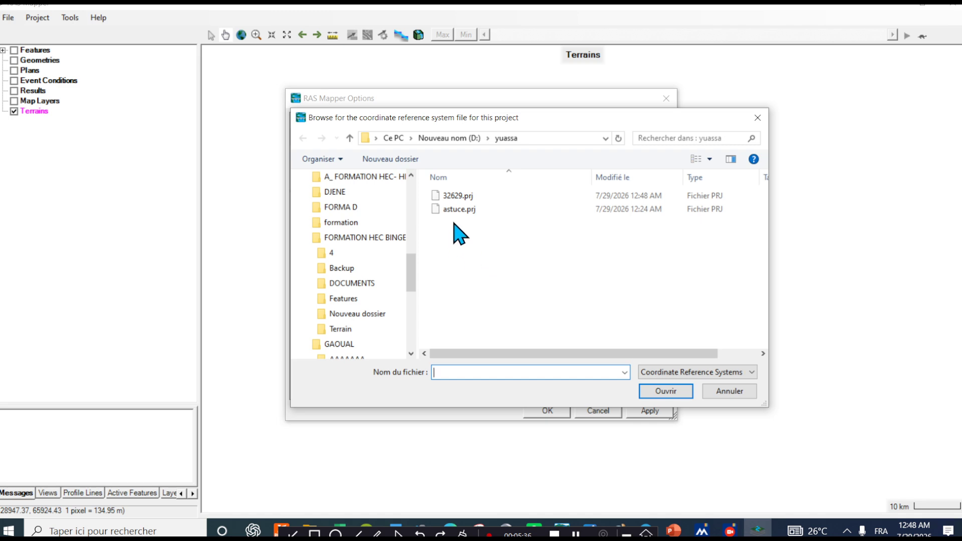
double_click(462, 196)
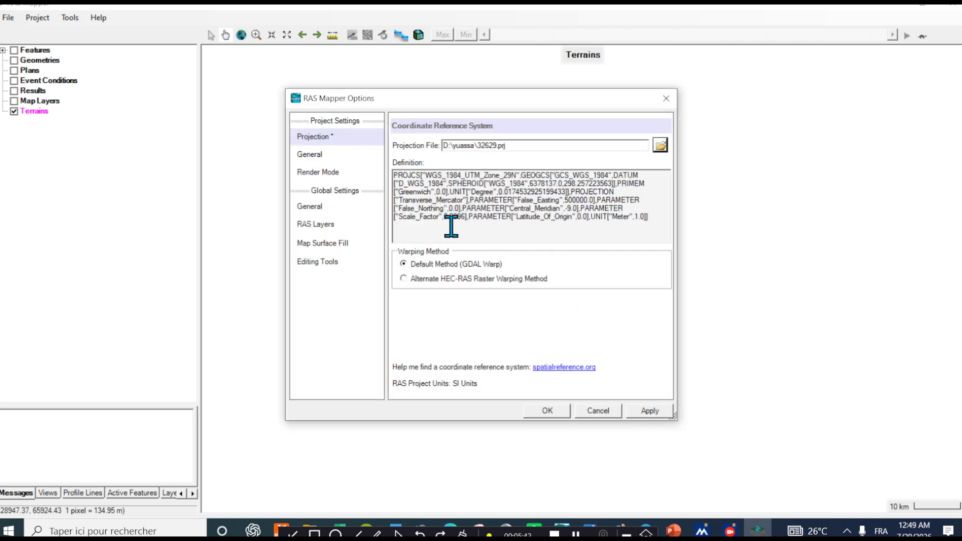
click(551, 412)
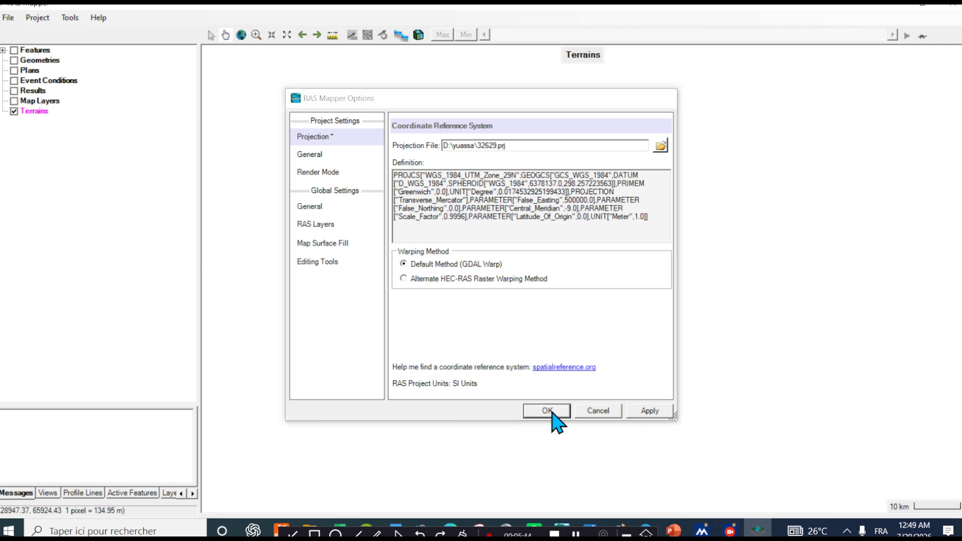
Step: Create the terrain layer d:\yuassa\Terrain\Terrain.hdf from the raster Terrain (5).Terrain (4).tif rescue.tif and dismiss the computation report
click(270, 197)
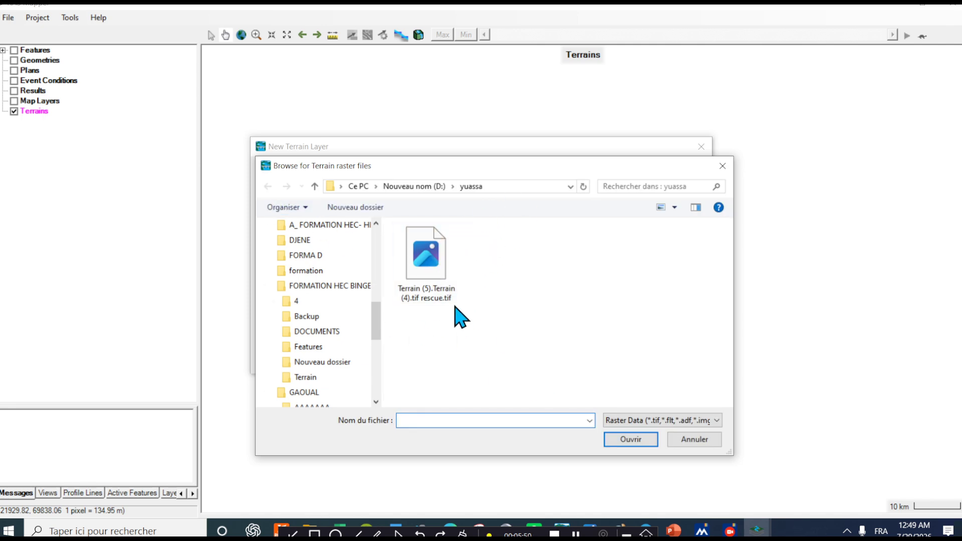
click(444, 271)
click(631, 439)
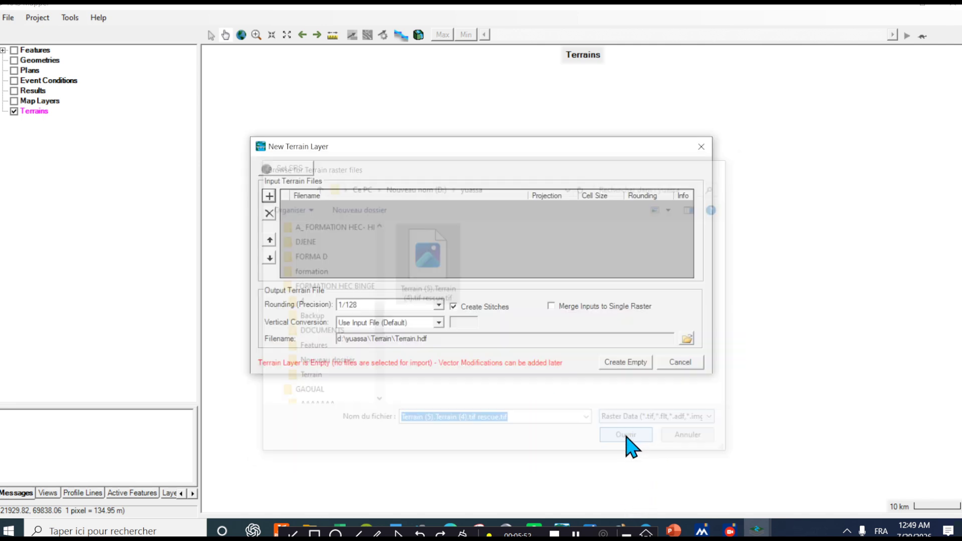
click(634, 362)
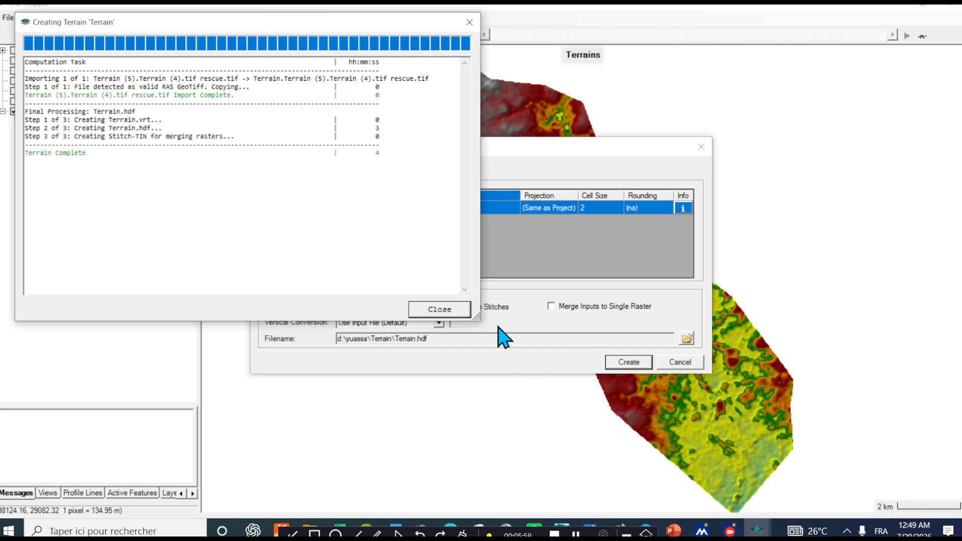
click(451, 311)
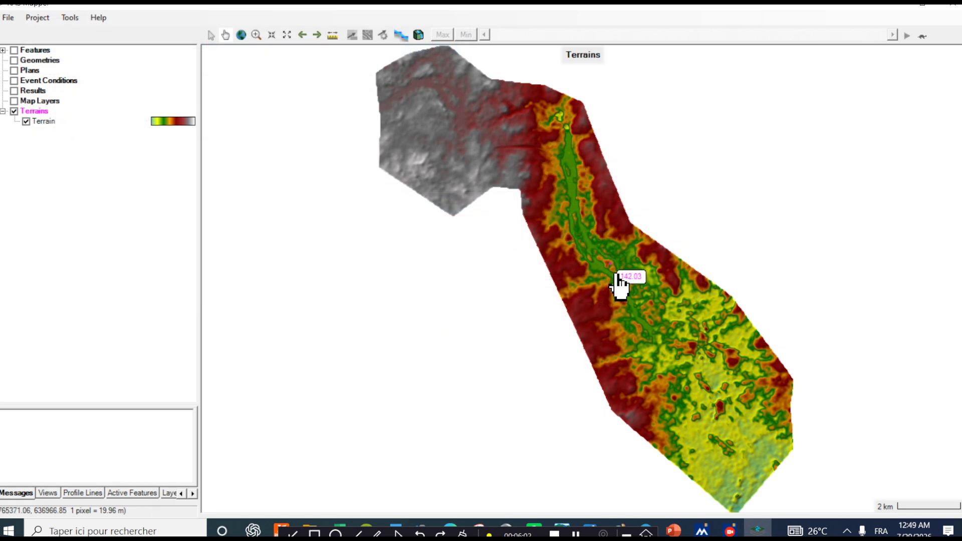